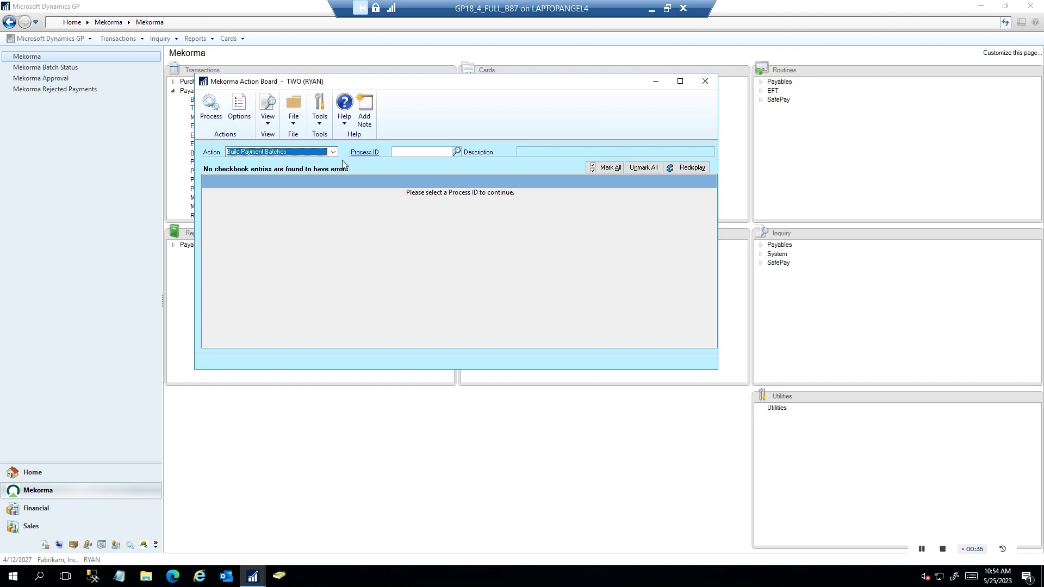
Build the payment batch for process ID MEEP with only the Fabrikam, Inc. entry marked, and skip the build results report
left_click(457, 152)
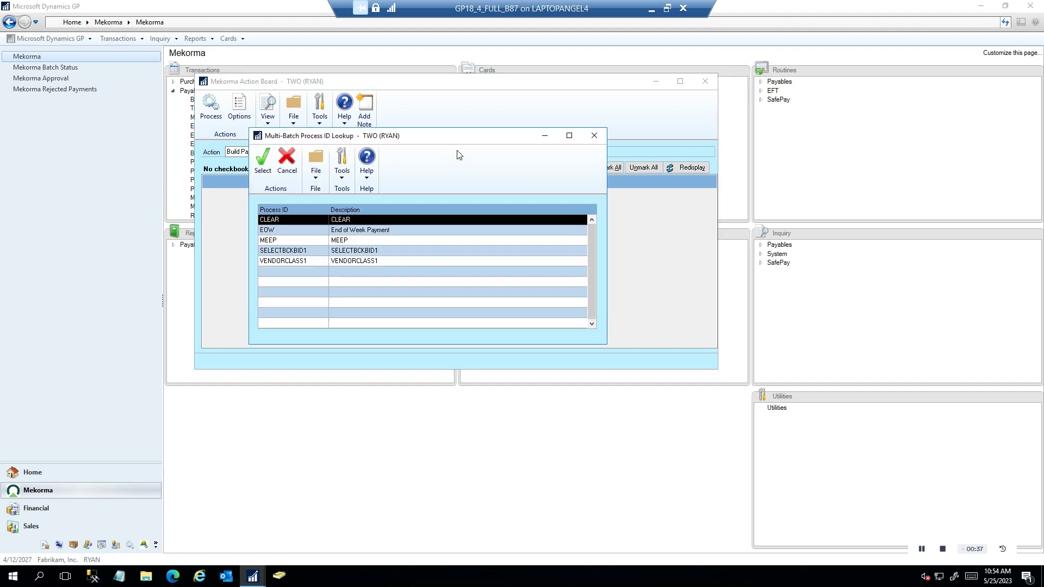
left_click(297, 242)
double_click(296, 242)
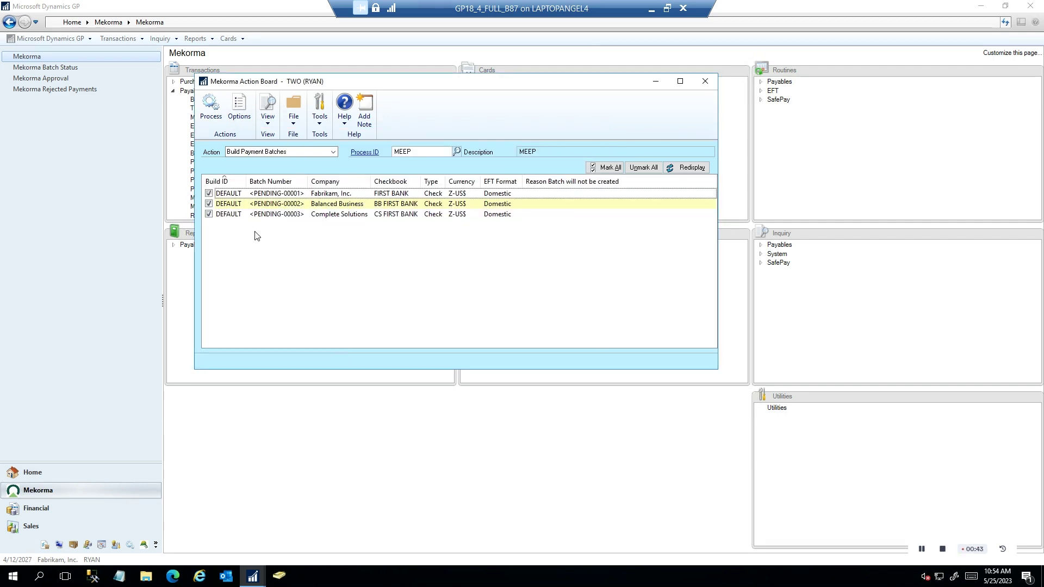
left_click(209, 203)
left_click(209, 214)
left_click(212, 117)
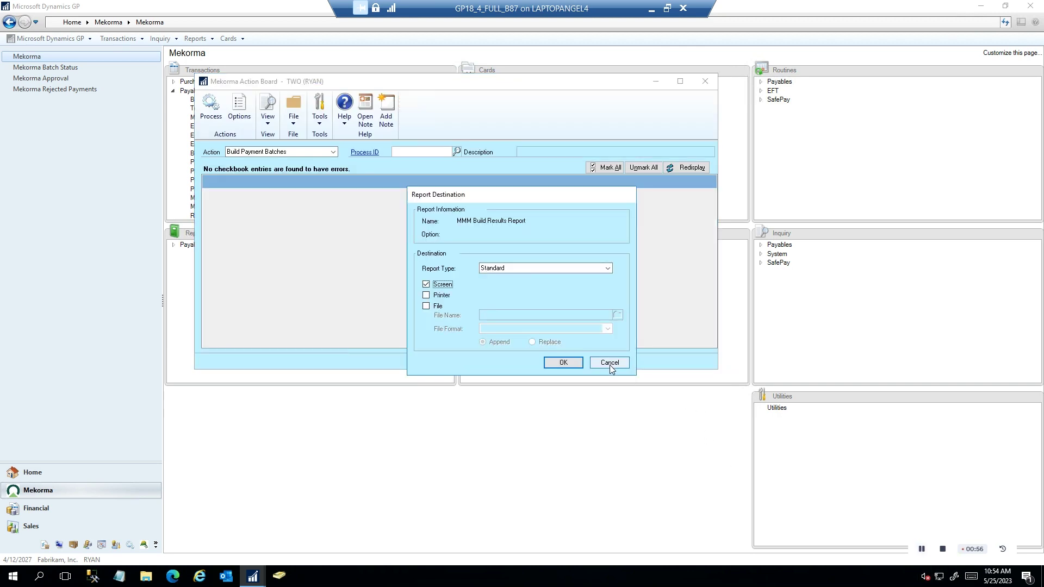
left_click(609, 363)
Check the Request Batch Approval action, and process batch 270412-001 under Process Checks and EFTs with the results report sent to screen
left_click(334, 152)
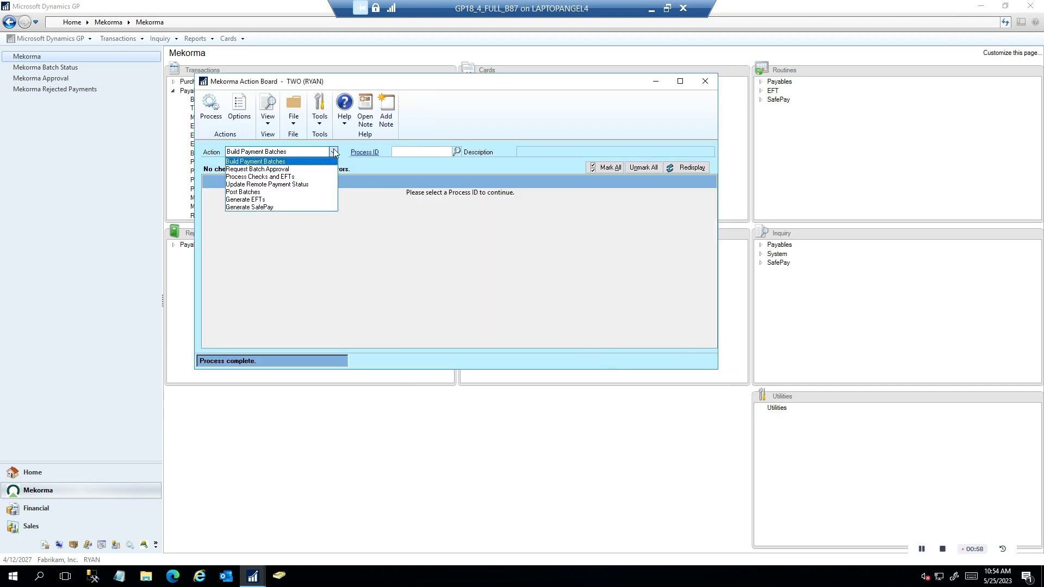
left_click(299, 170)
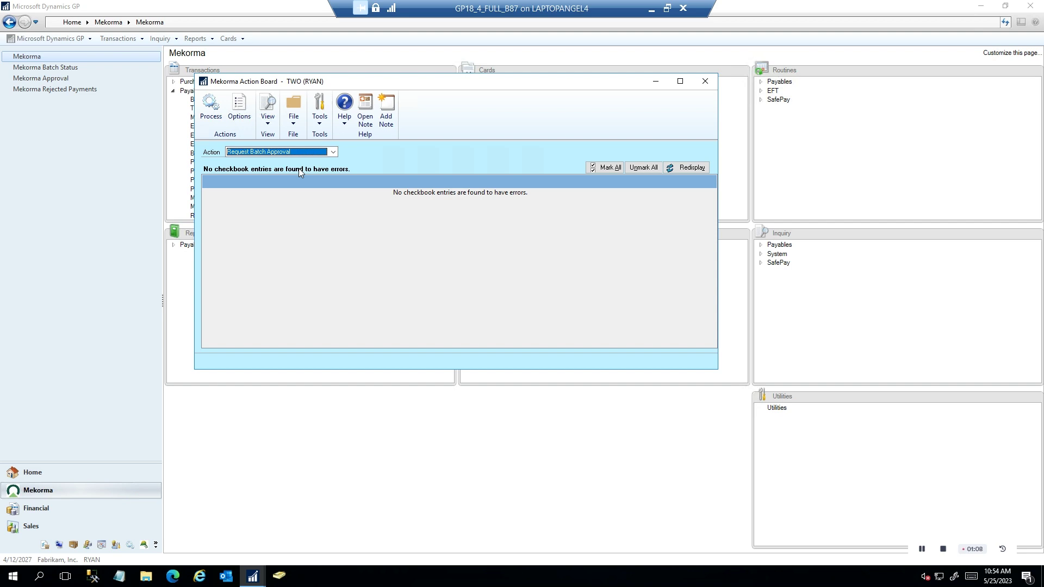
left_click(332, 154)
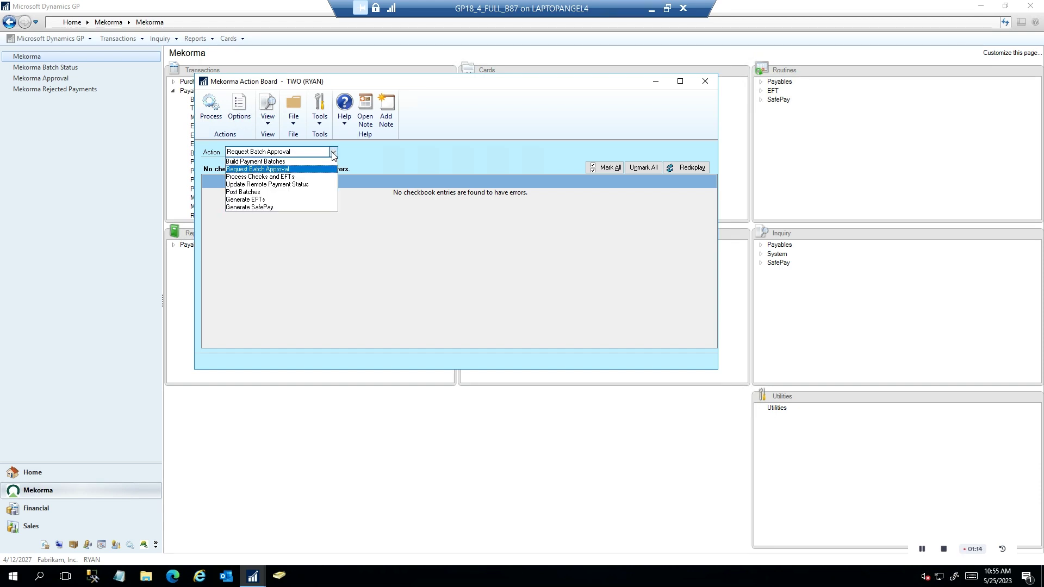
left_click(270, 177)
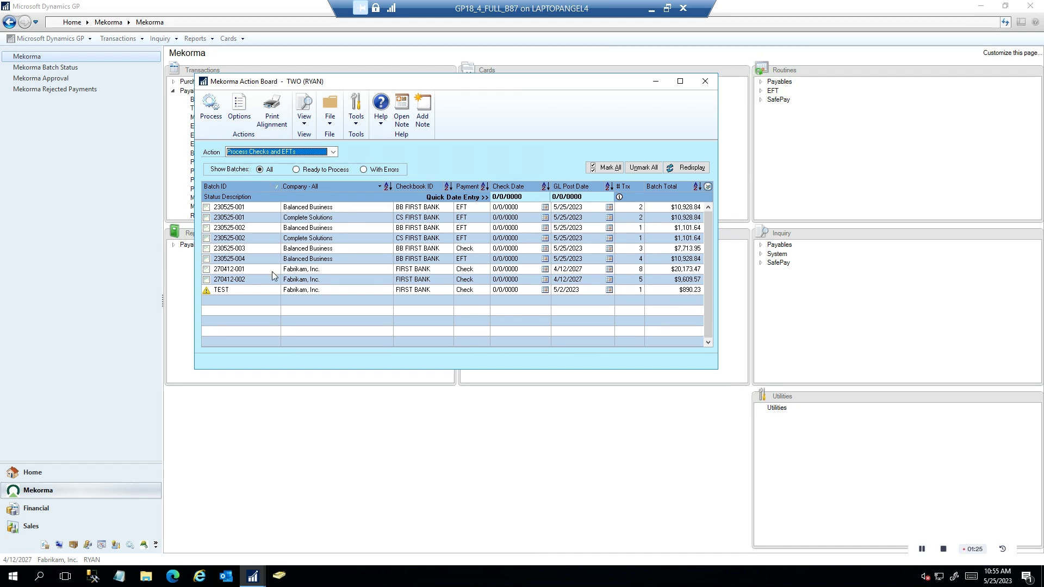
left_click(206, 269)
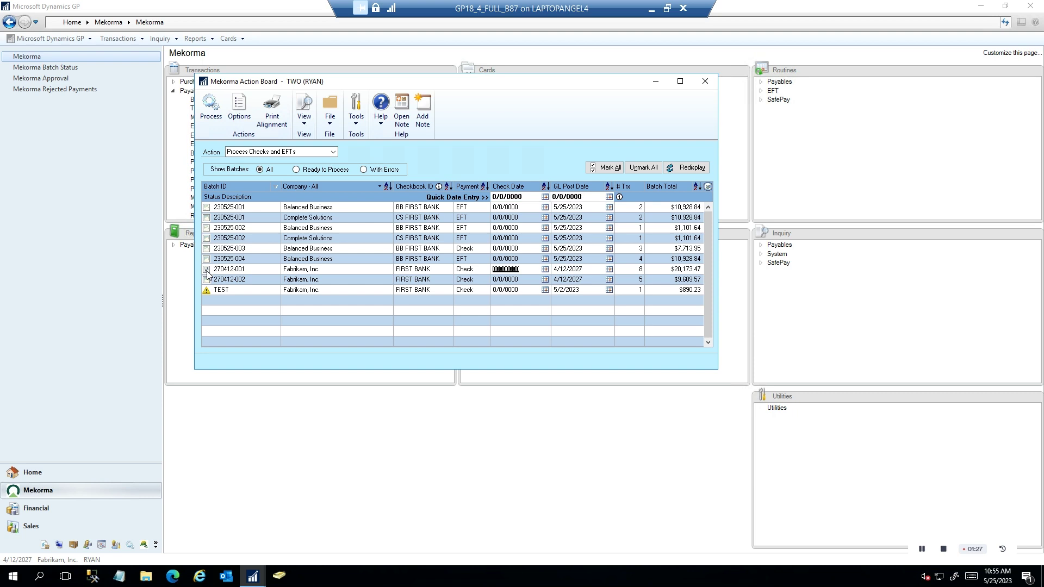
left_click(217, 115)
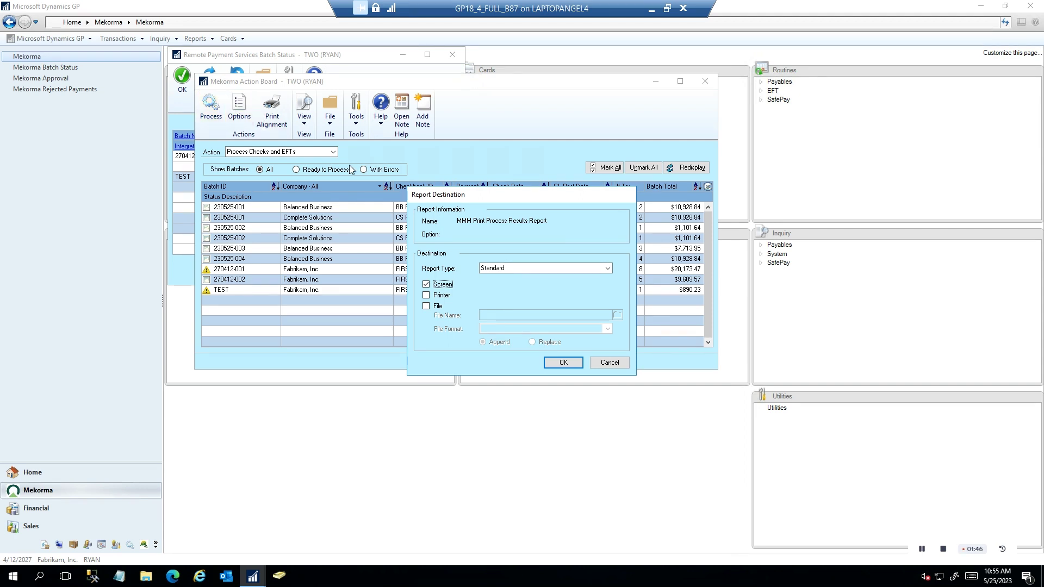
left_click(576, 365)
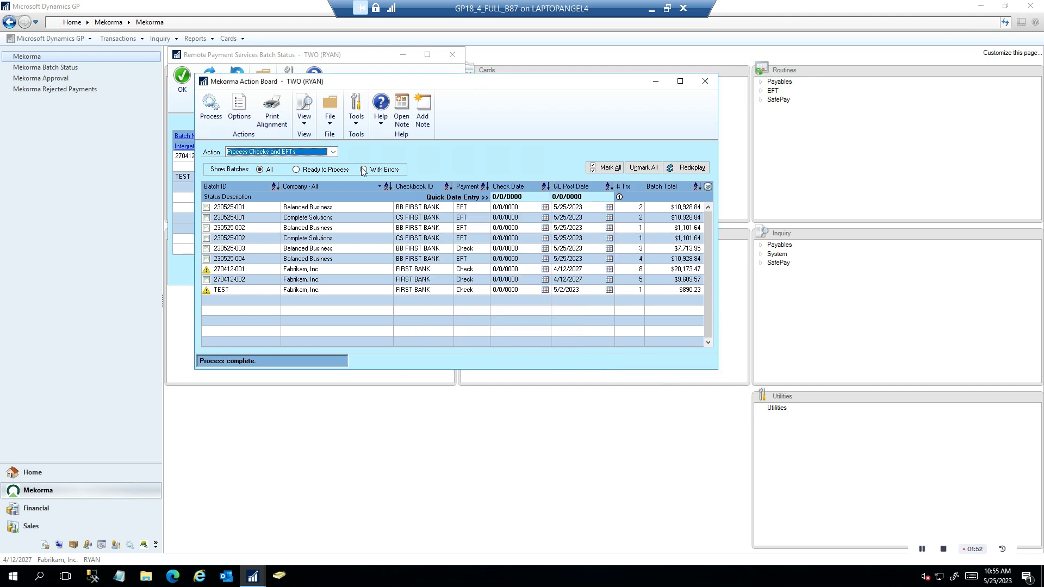
Run the Update Remote Payment Status action for Fabrikam, Inc
left_click(333, 153)
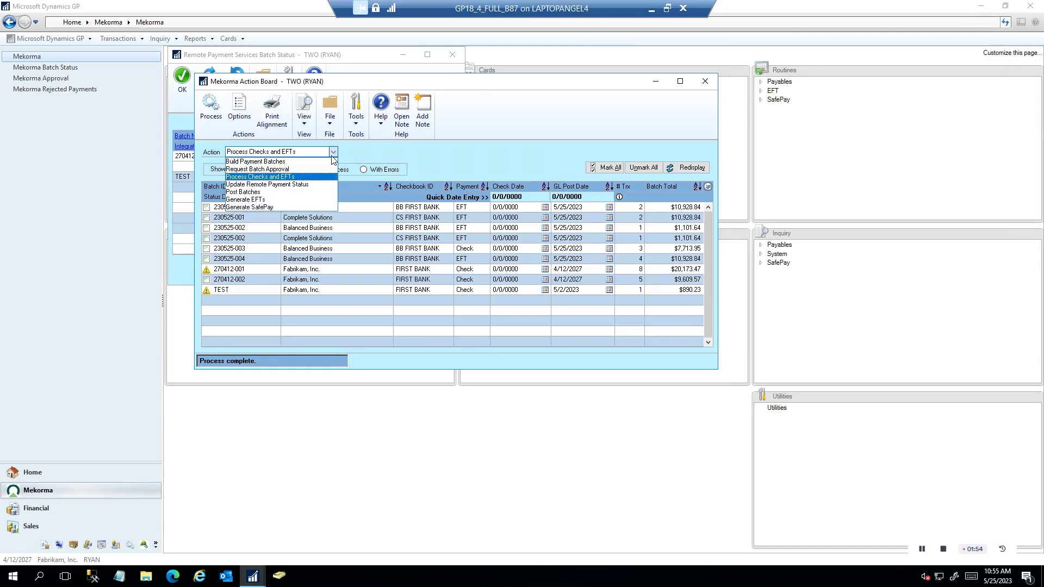
left_click(293, 185)
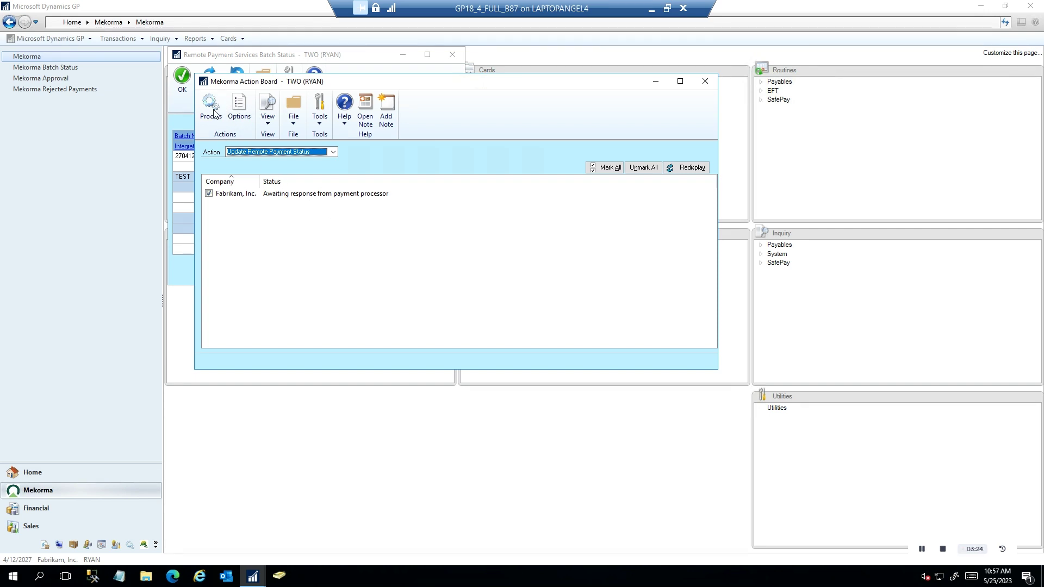
left_click(214, 113)
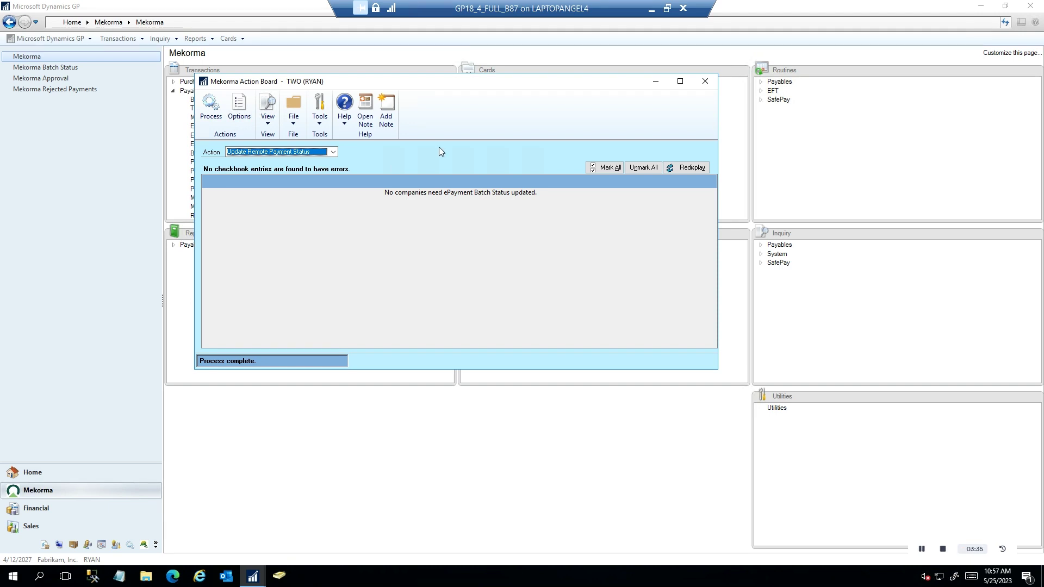
Change the action to Post Batches and review batch 270412-001's payment details in the maximized Corpay AP Gateway window before returning to Dynamics GP
left_click(335, 152)
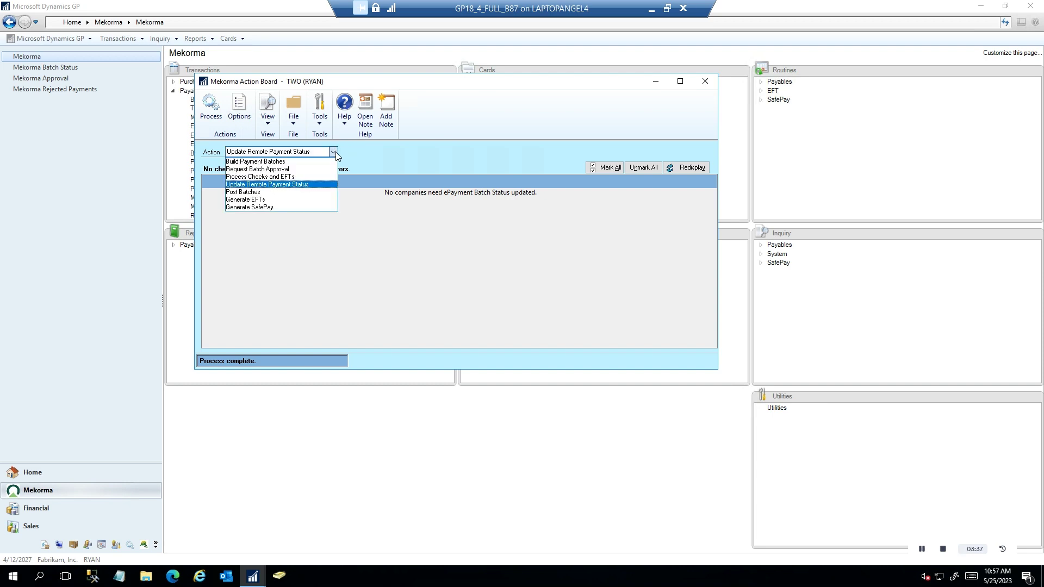
left_click(272, 193)
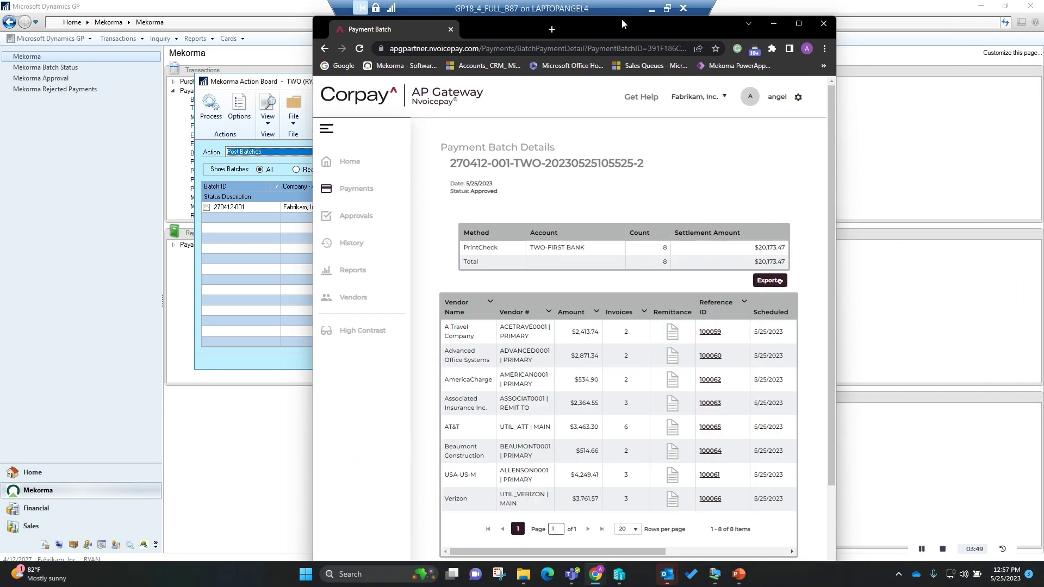
left_click(798, 24)
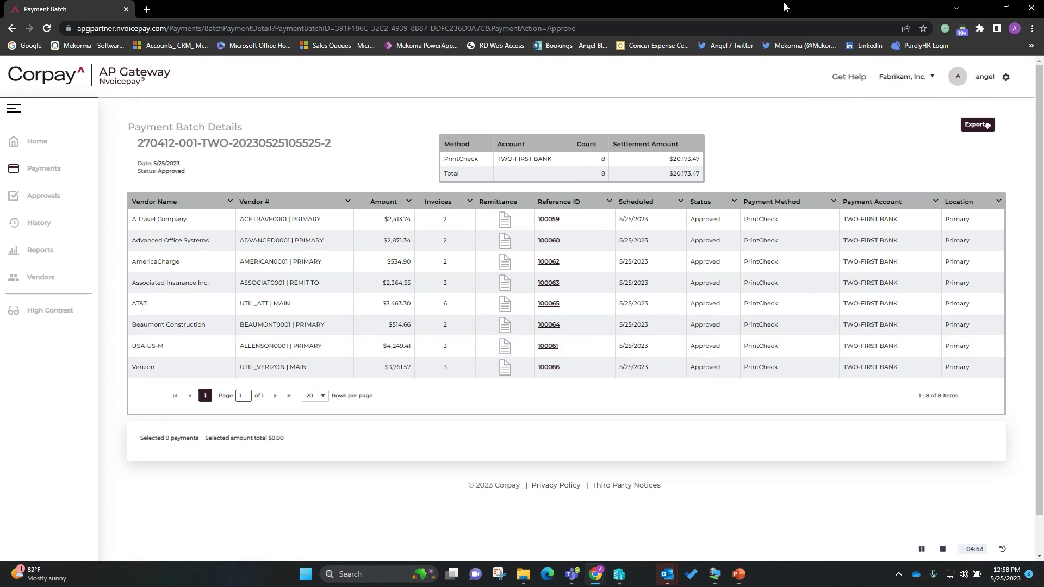
key("alt+Tab")
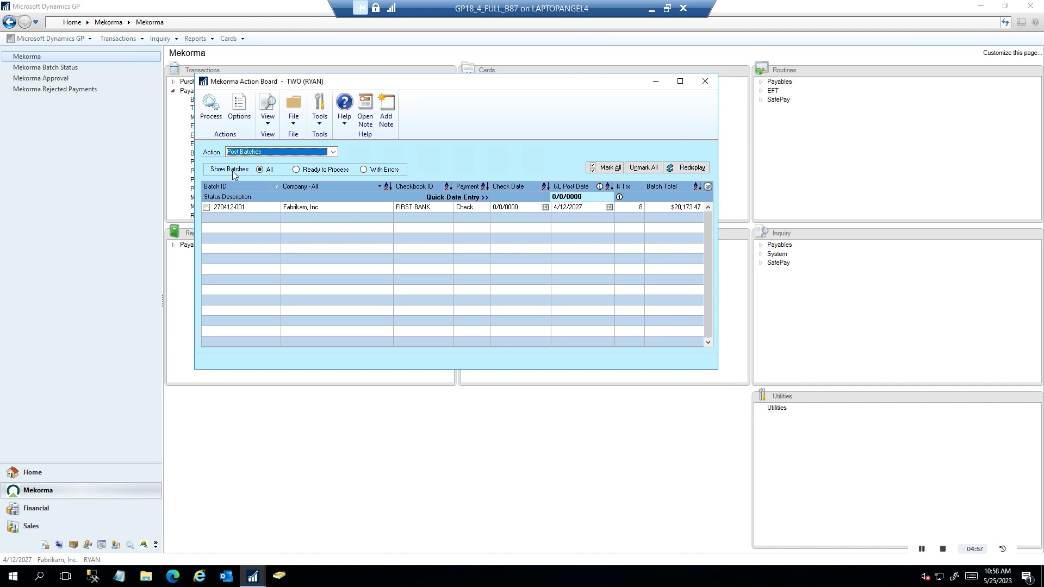
Post batch 270412-001 with the post results report shown on screen, and close the report and the Action Board
left_click(207, 207)
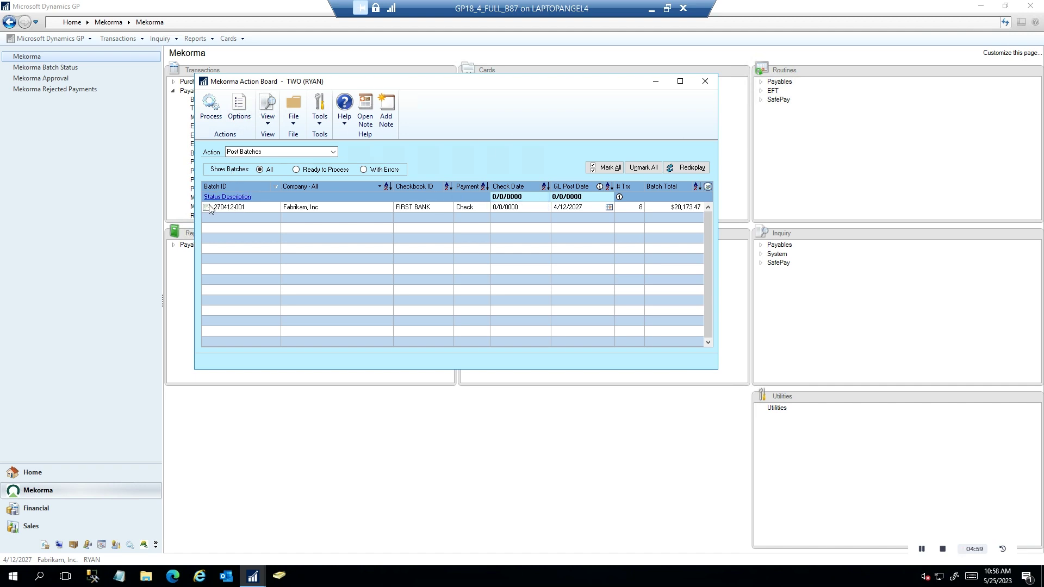
left_click(216, 111)
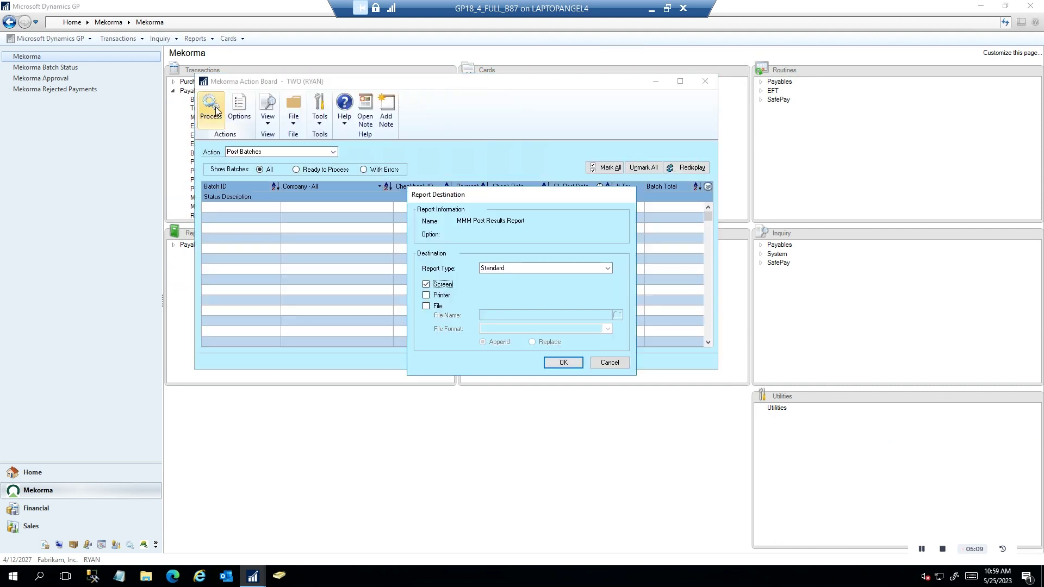
left_click(570, 363)
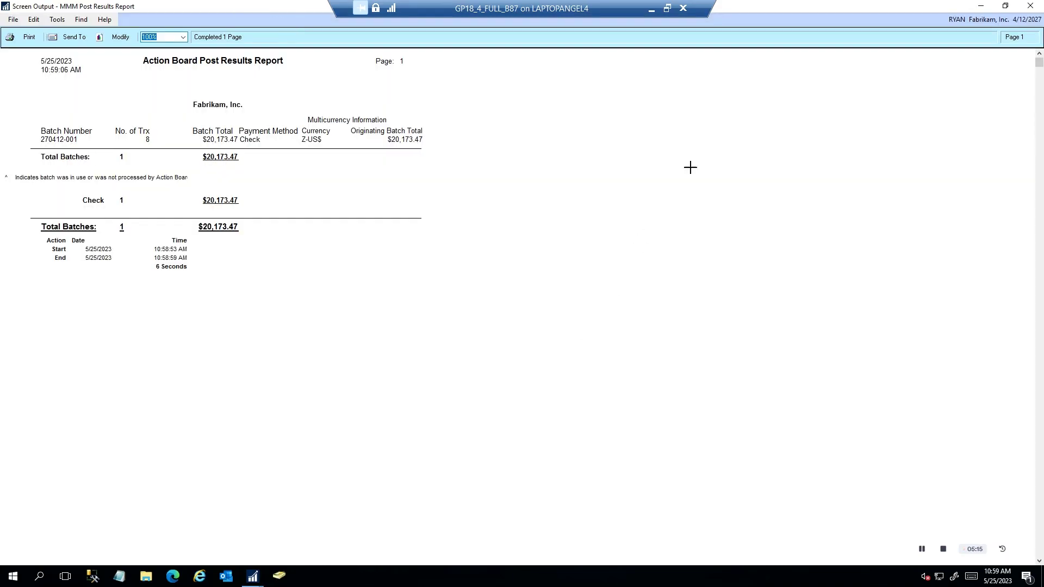
left_click(1031, 6)
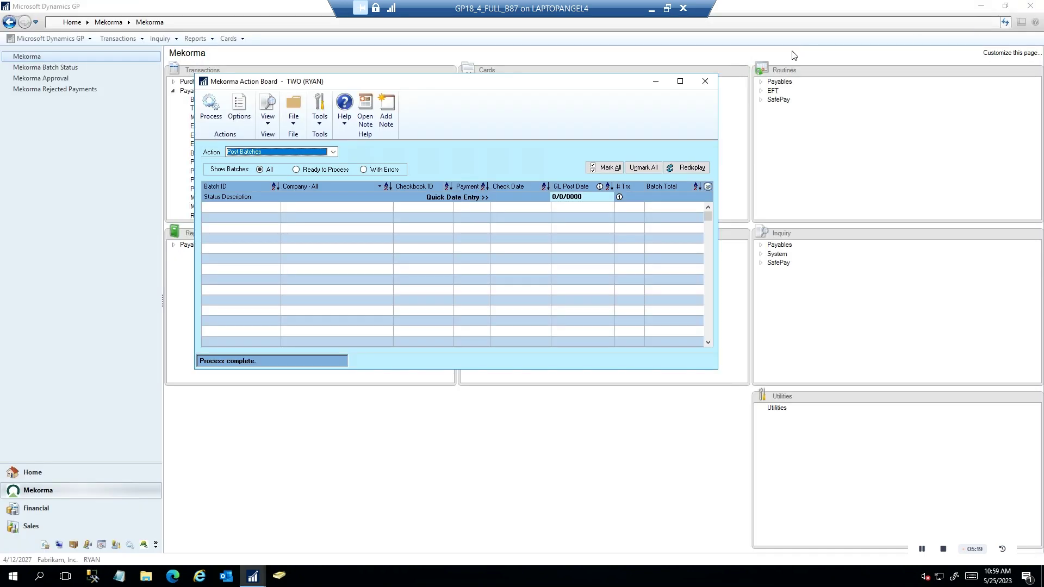
left_click(705, 81)
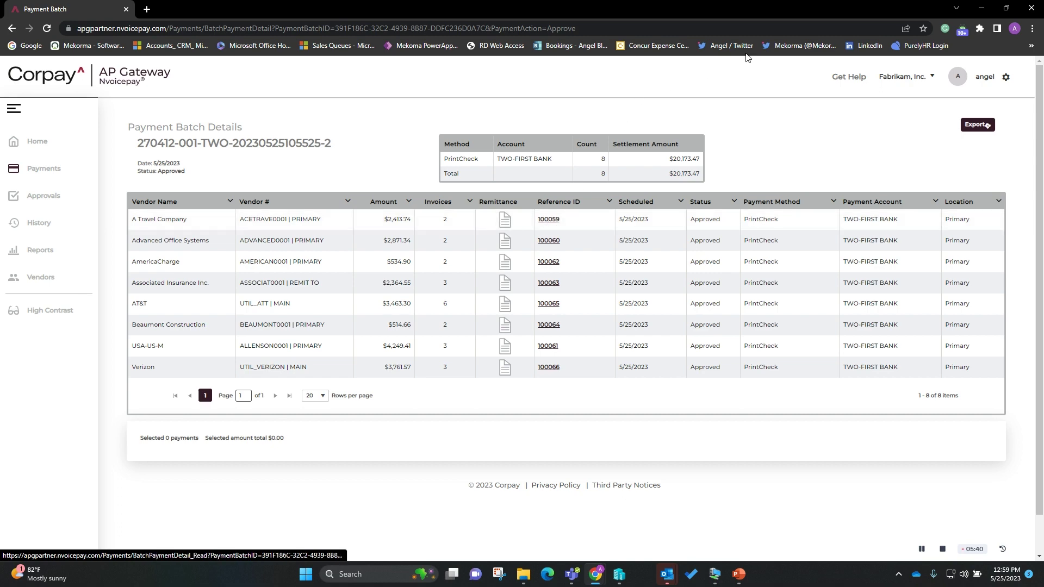
Look up document number 100059 in the purchasing Transaction by Document inquiry
left_click(981, 11)
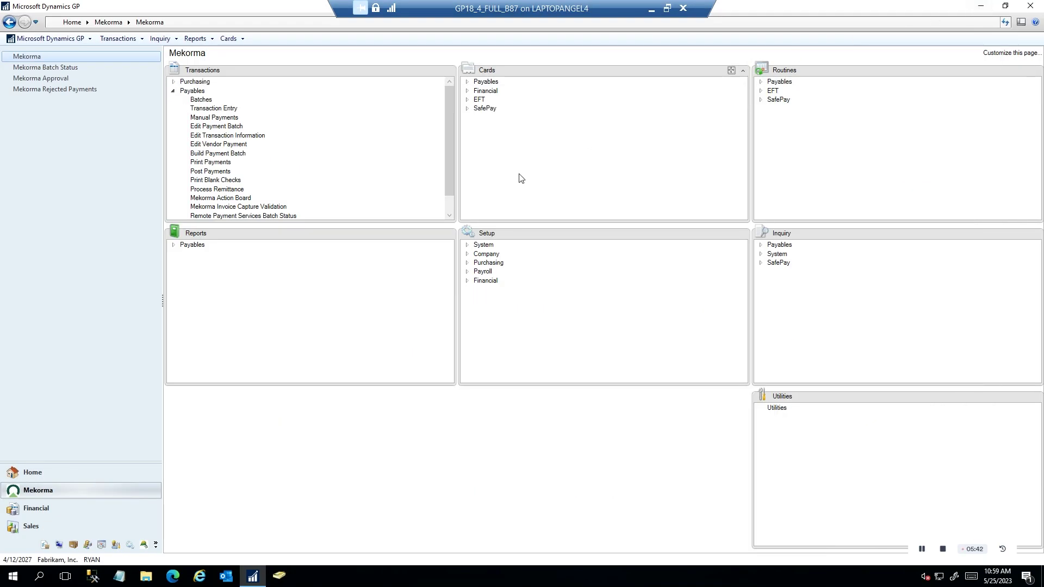
left_click(161, 39)
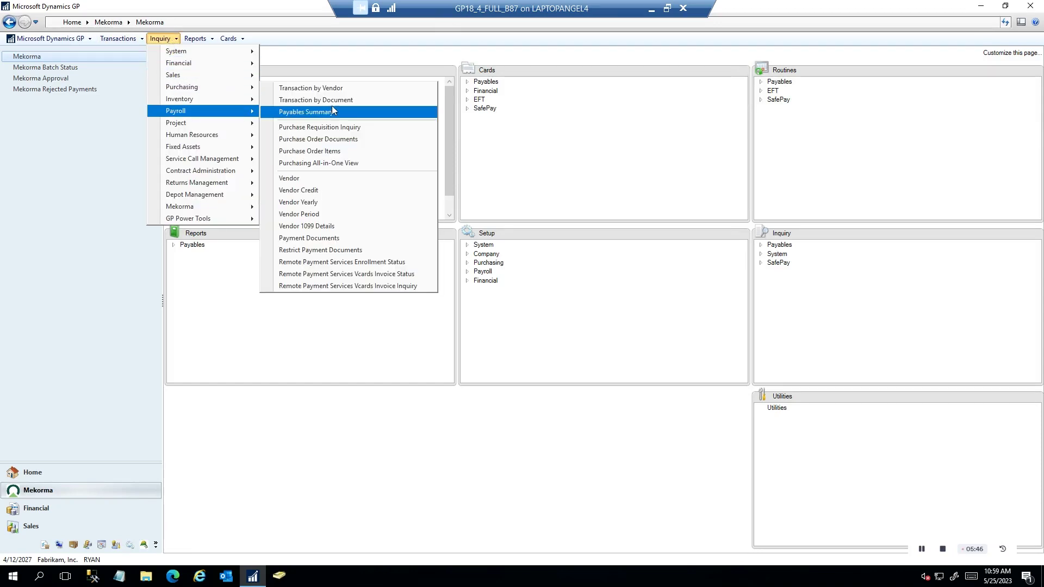
mouse_move(247, 89)
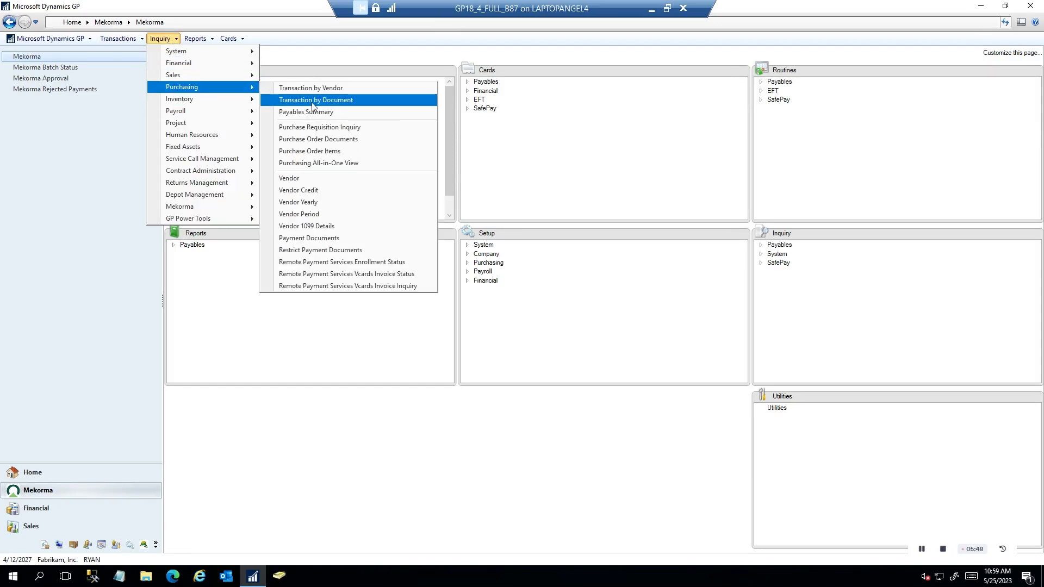
left_click(312, 102)
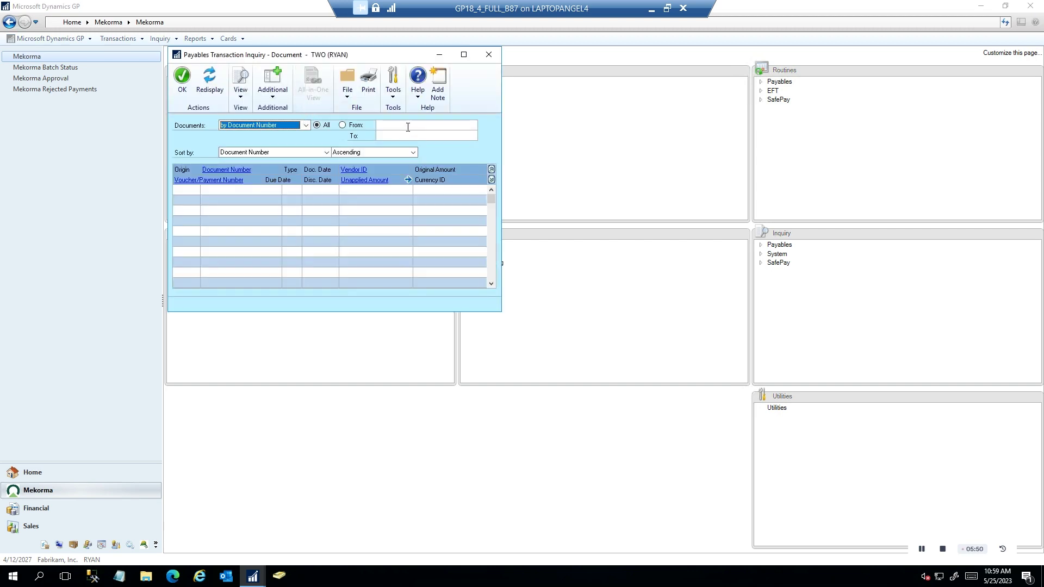
left_click(408, 127)
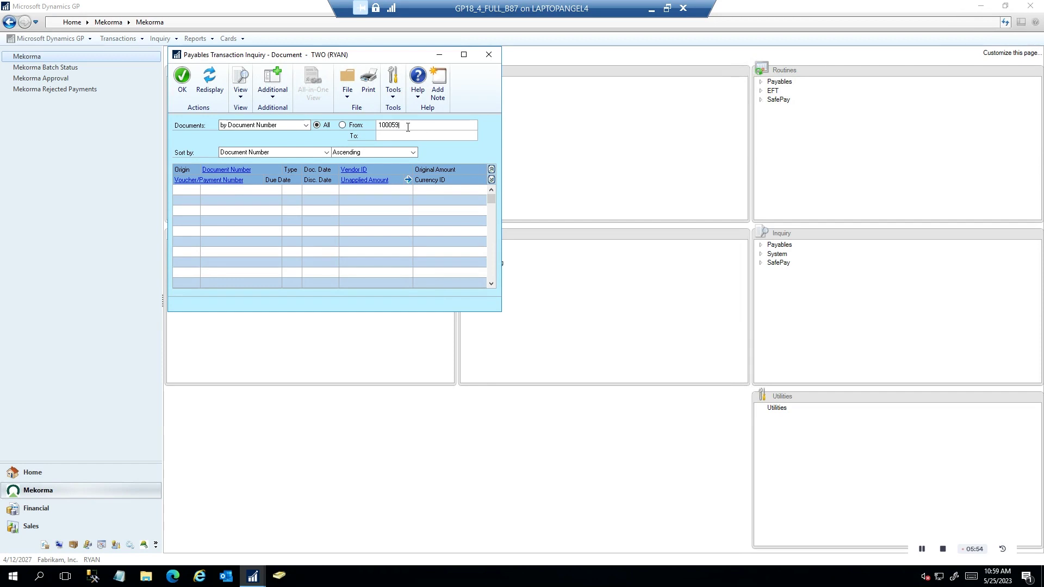
key("Tab")
key("Tab")
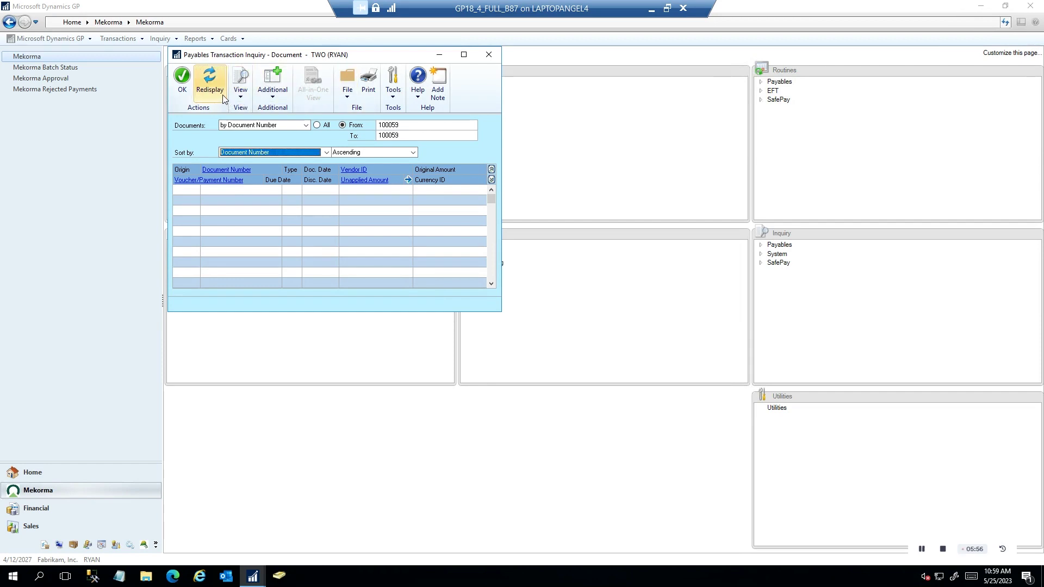
left_click(209, 79)
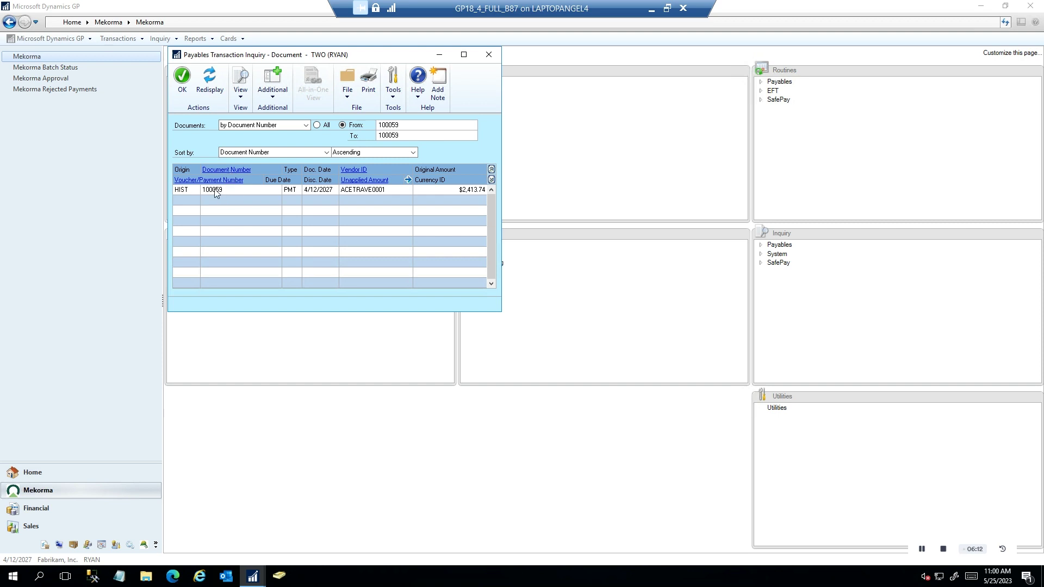
Open the details of payment document 100059 and examine its payment record and check preview
double_click(218, 189)
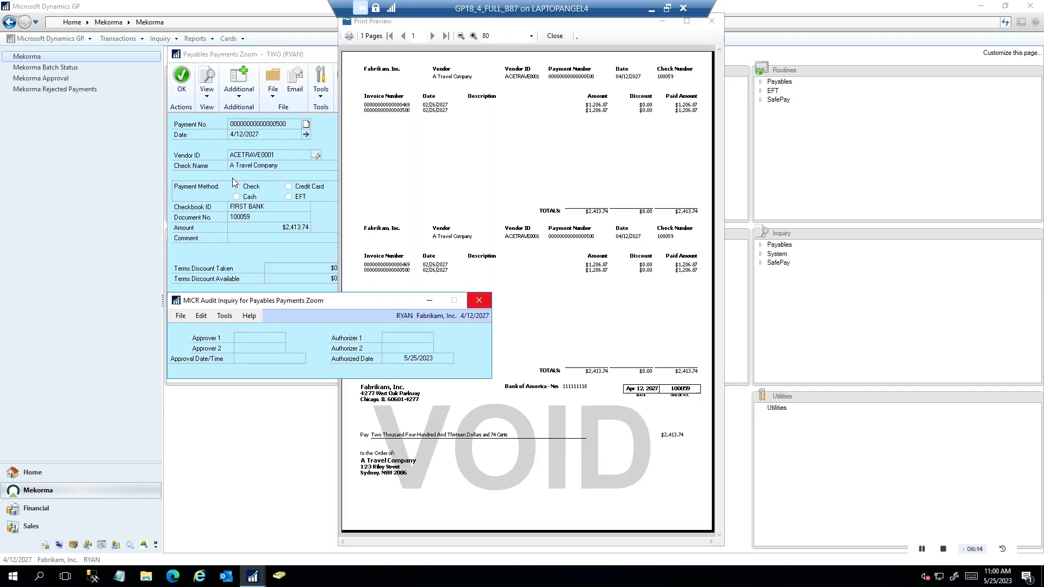
left_click(253, 246)
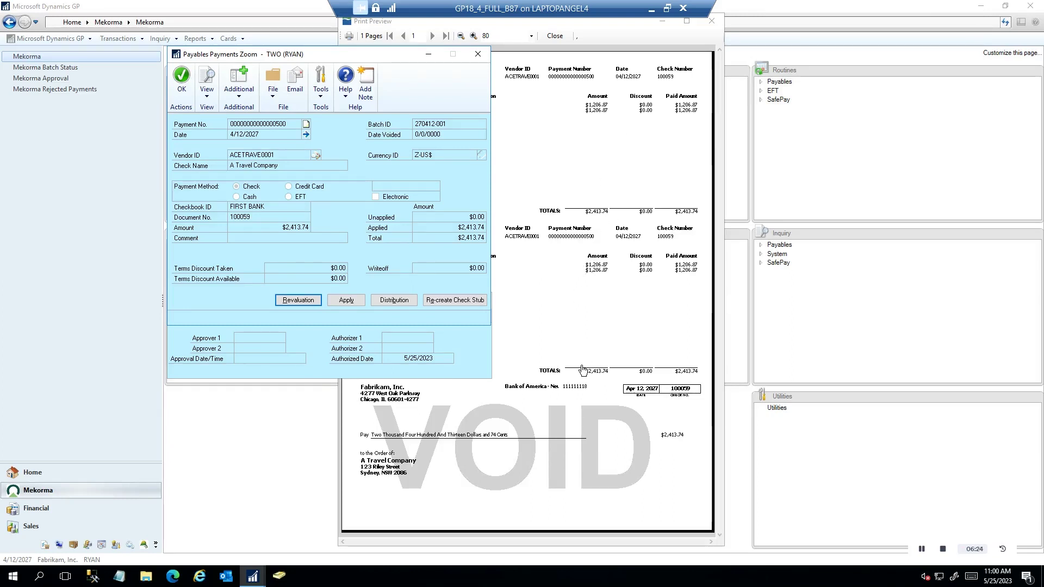
left_click(601, 344)
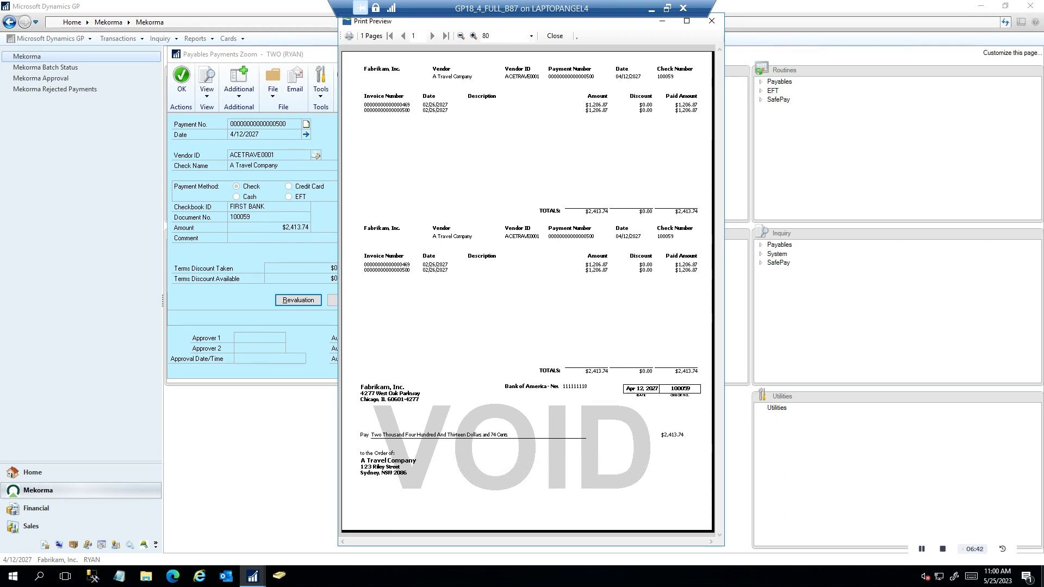
Review the A Travel Company remittance PDF in Corpay AP Gateway, and return to Dynamics GP to close the payables transaction inquiry
key("alt+Tab")
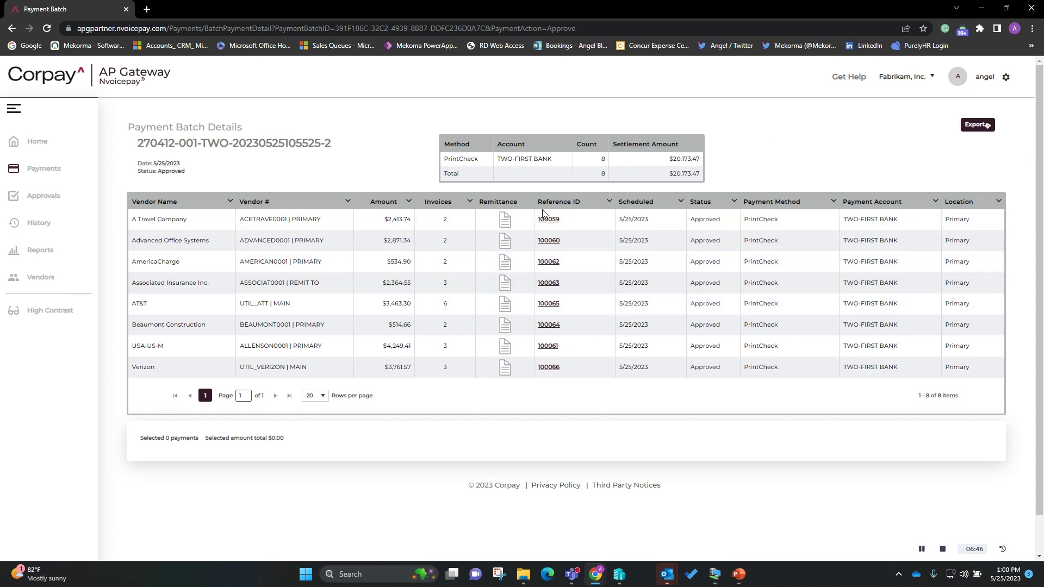
left_click(505, 221)
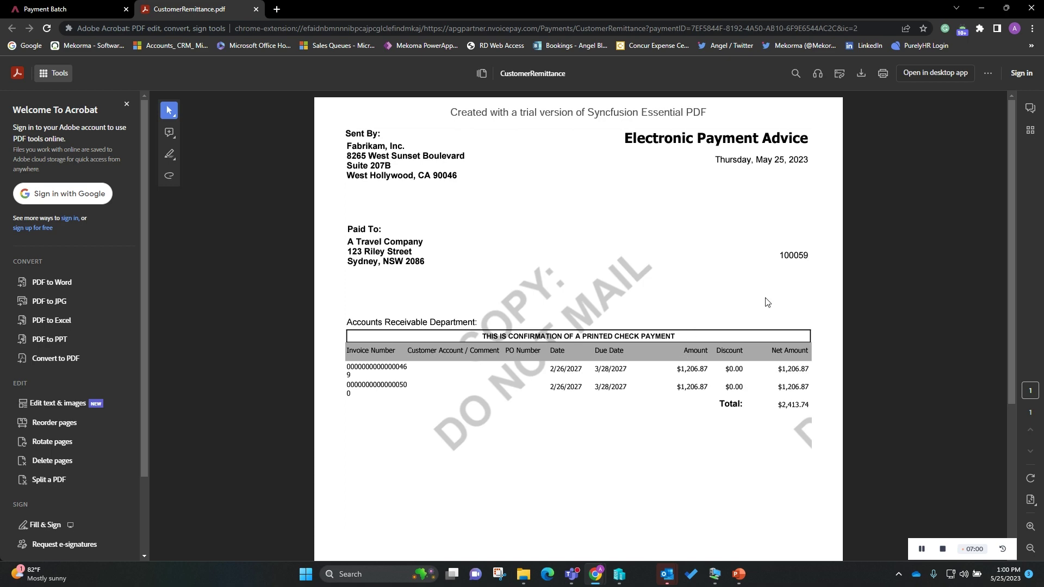
scroll(751, 310, "down", 4)
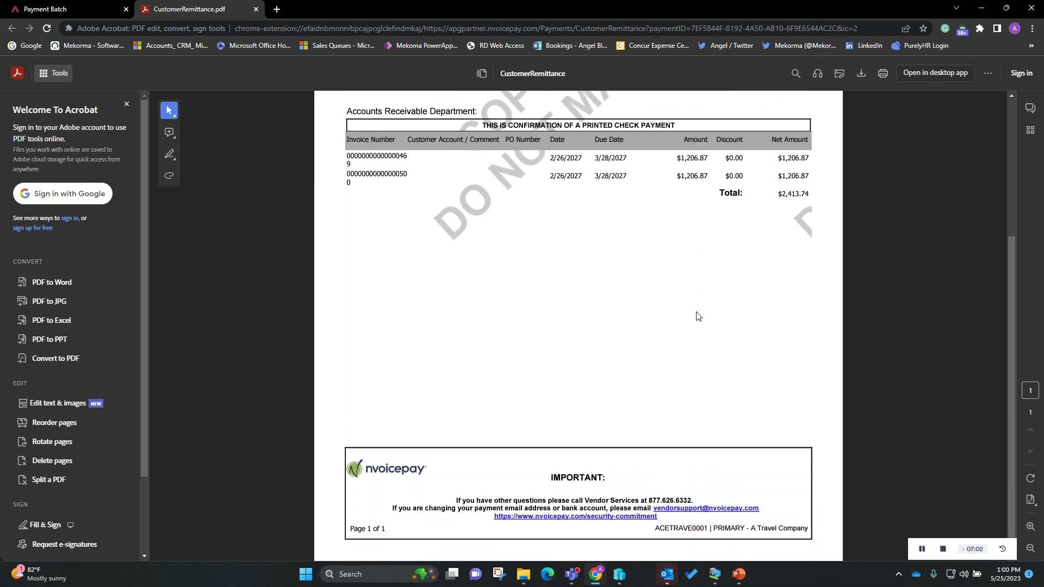
scroll(698, 316, "down", 1)
scroll(698, 317, "up", 4)
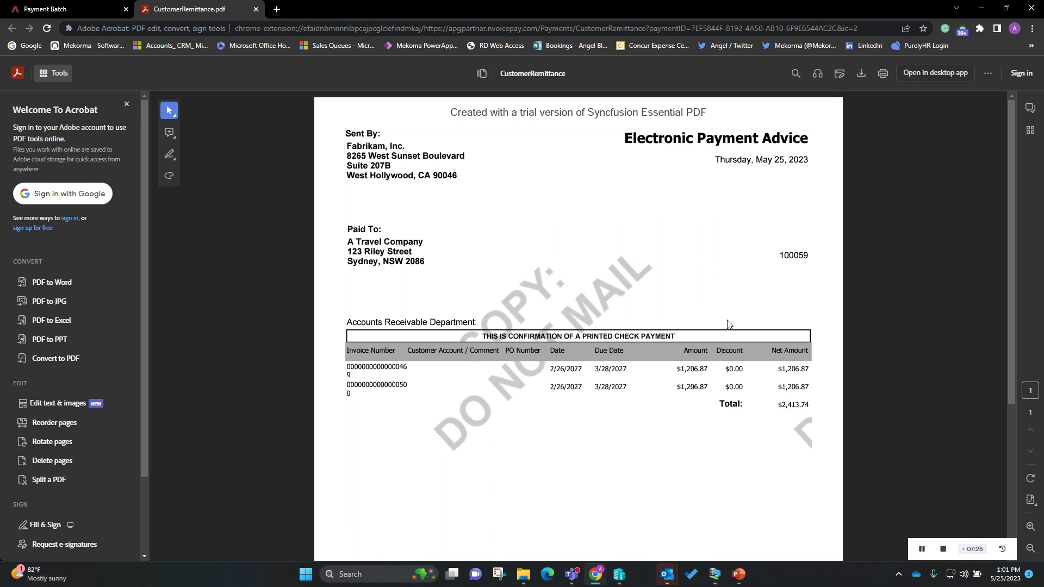
scroll(729, 325, "down", 4)
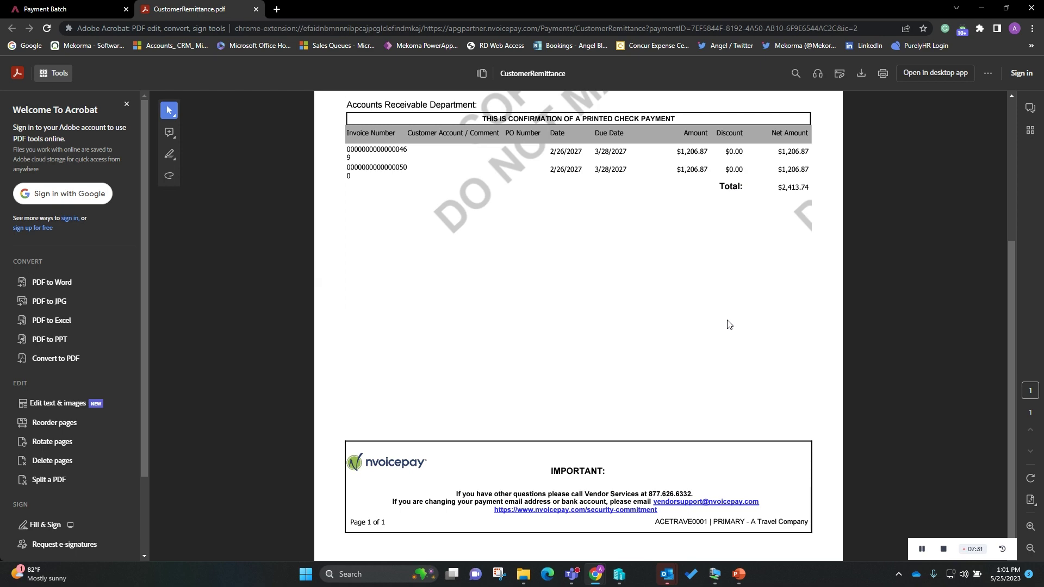
scroll(647, 275, "up", 4)
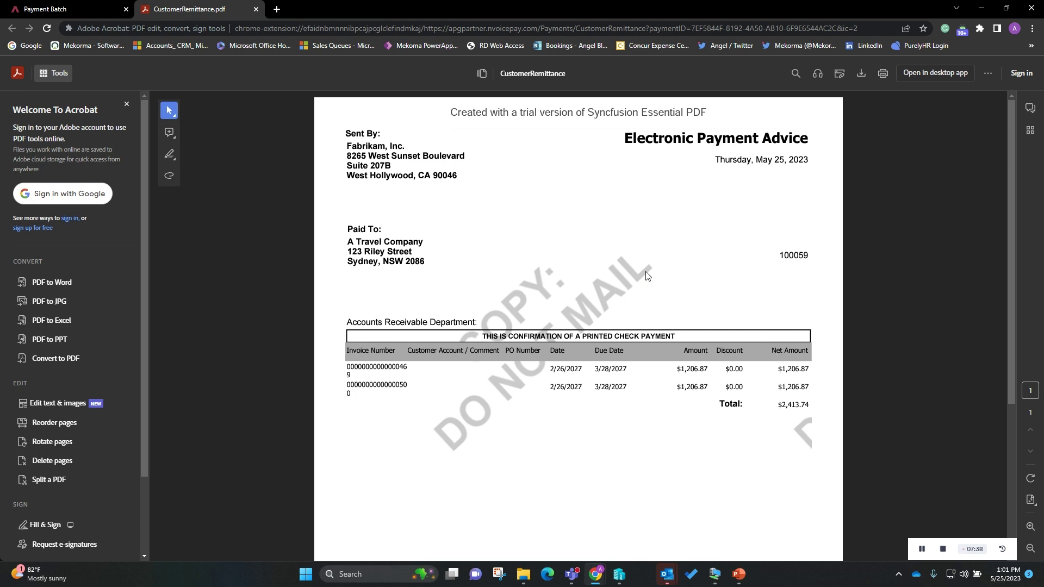
left_click(987, 11)
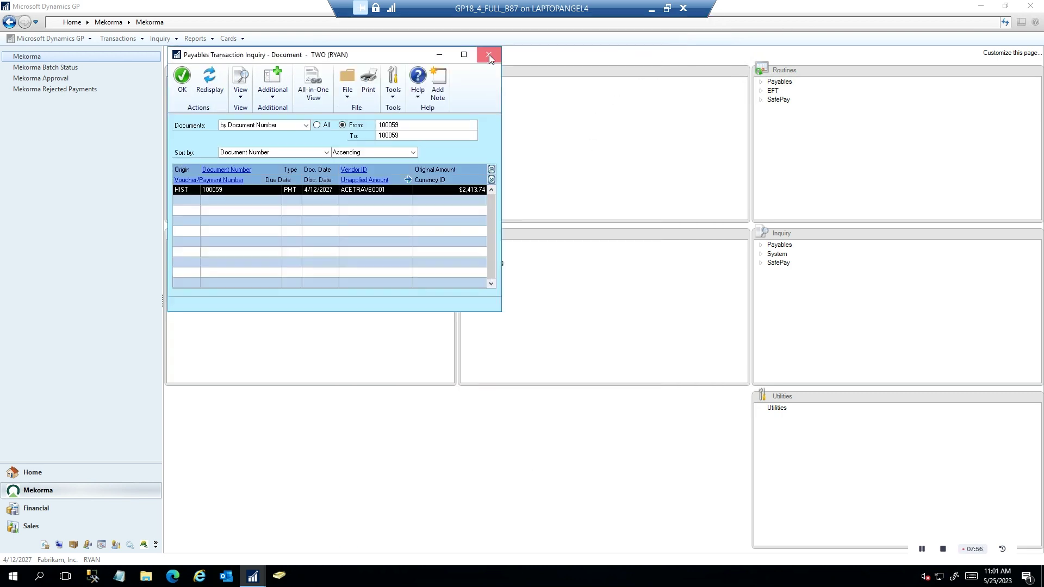
left_click(489, 54)
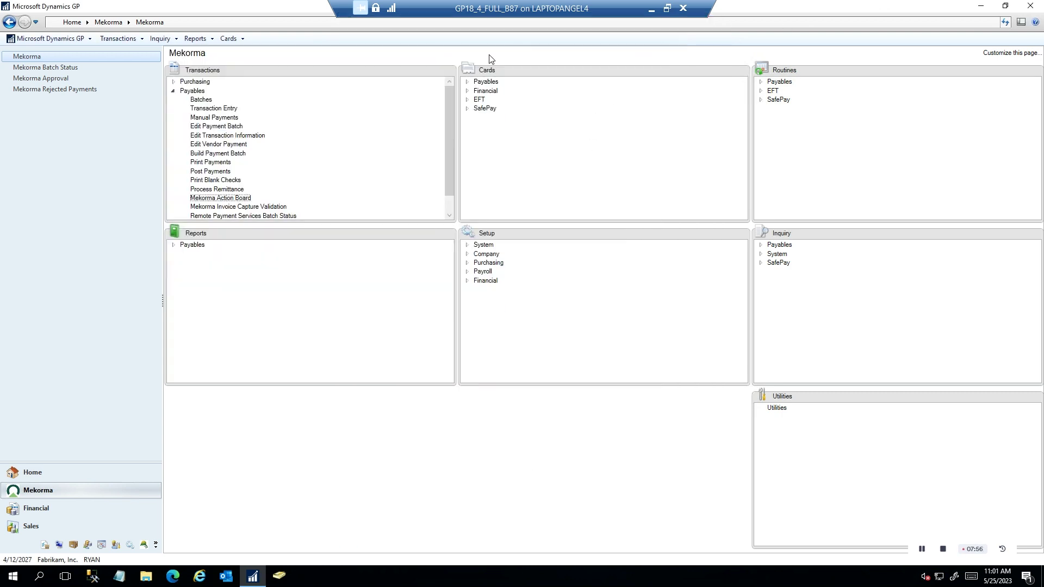